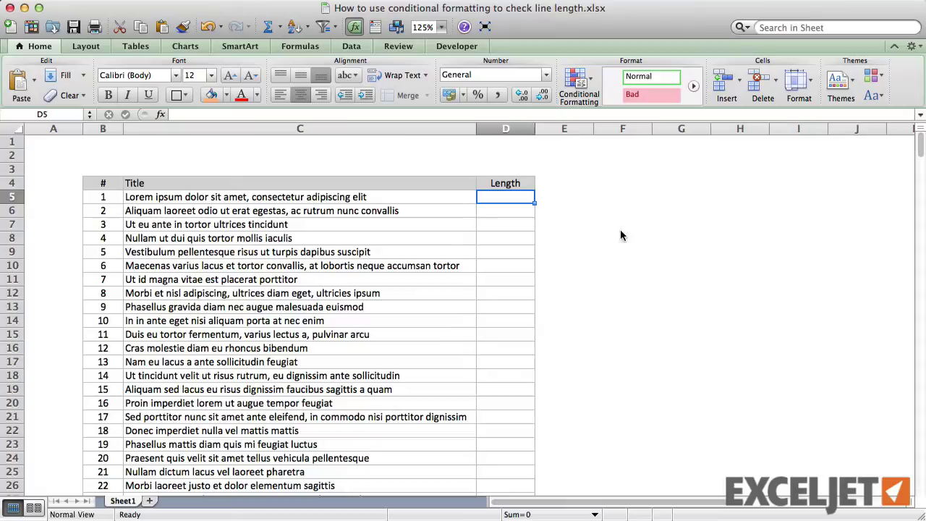
Enter =LEN(C5) in D5 to count the first title's characters.
mouse_move(920, 148)
mouse_down()
mouse_move(919, 474)
mouse_move(913, 132)
mouse_up()
text(=)
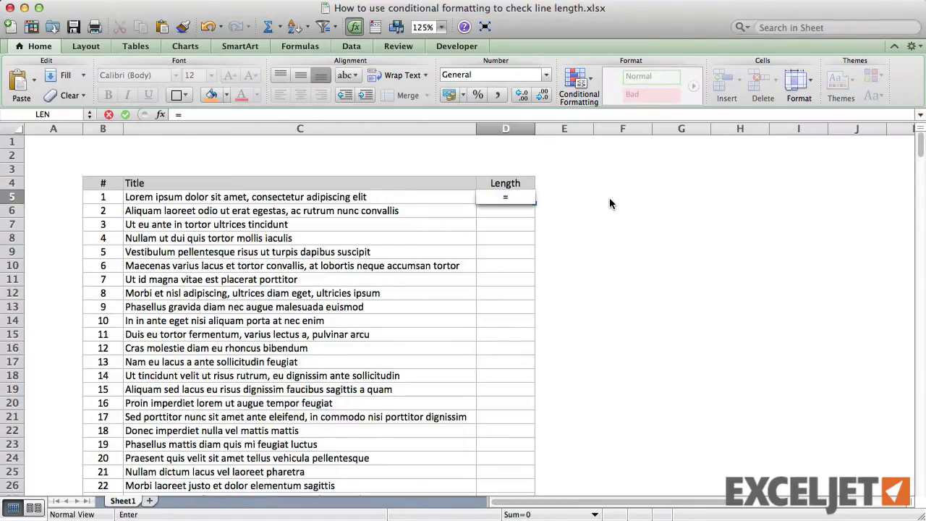
text(len)
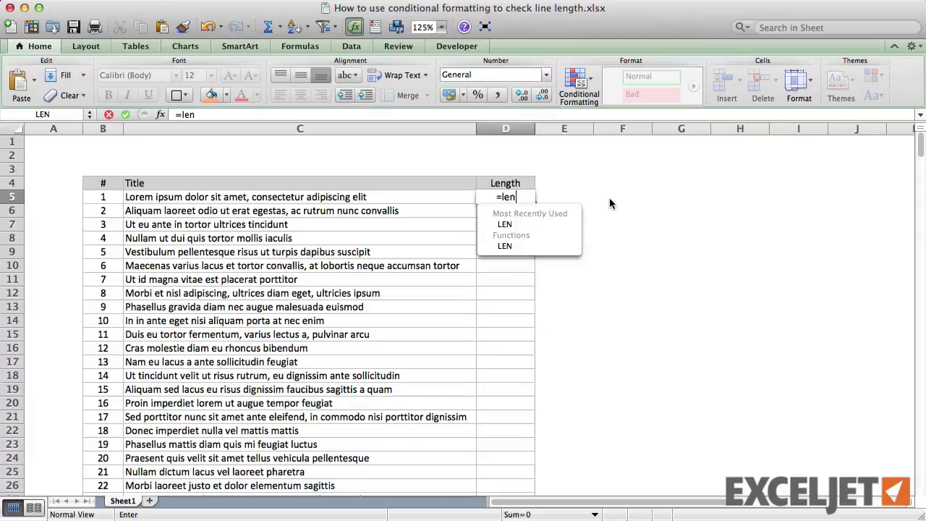
key(Down)
key(Tab)
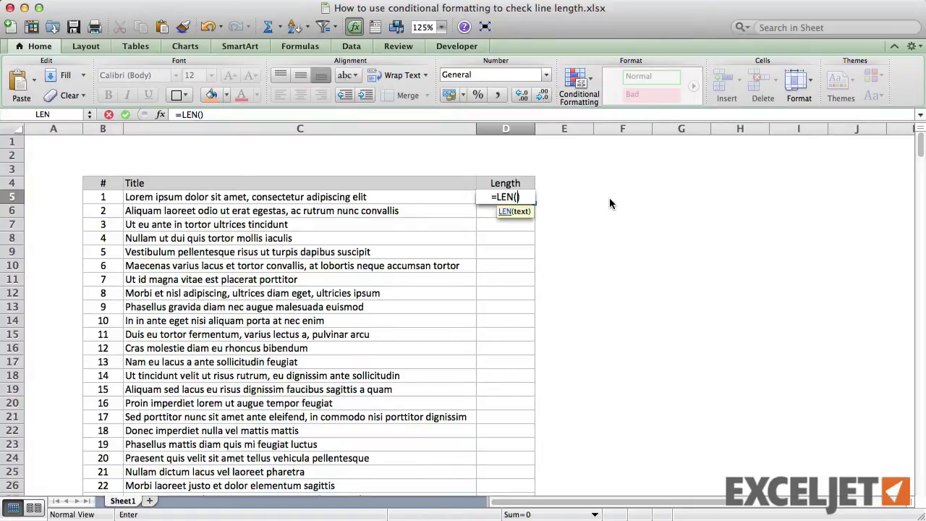
key(Left)
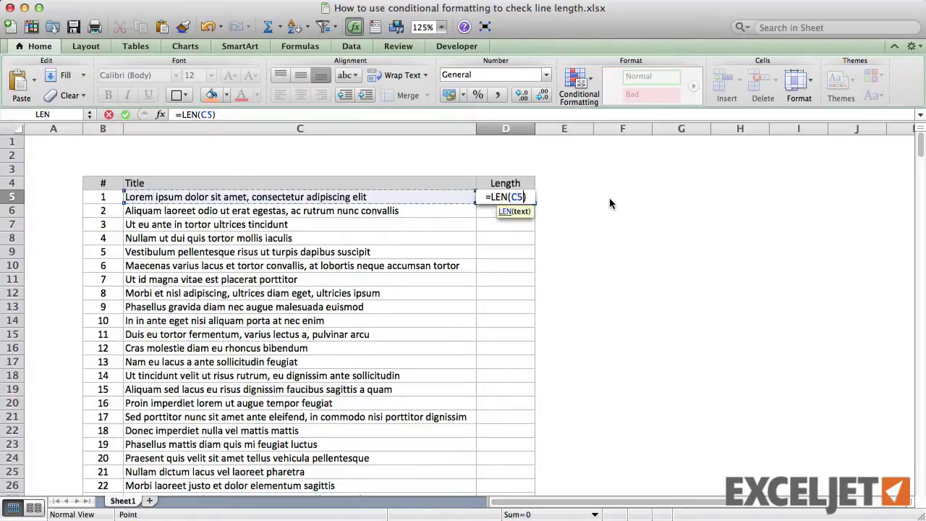
key(Return)
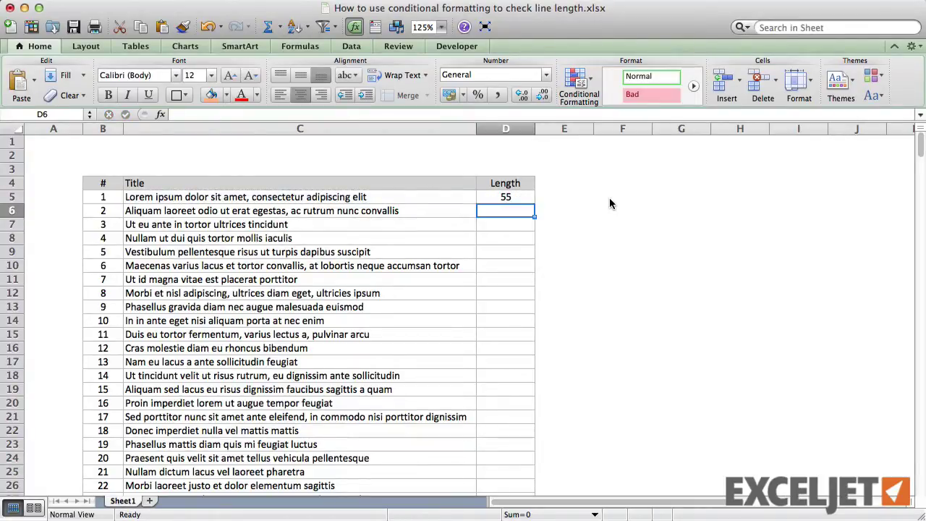
Fill the LEN formula down the Length column for every title row.
click(535, 197)
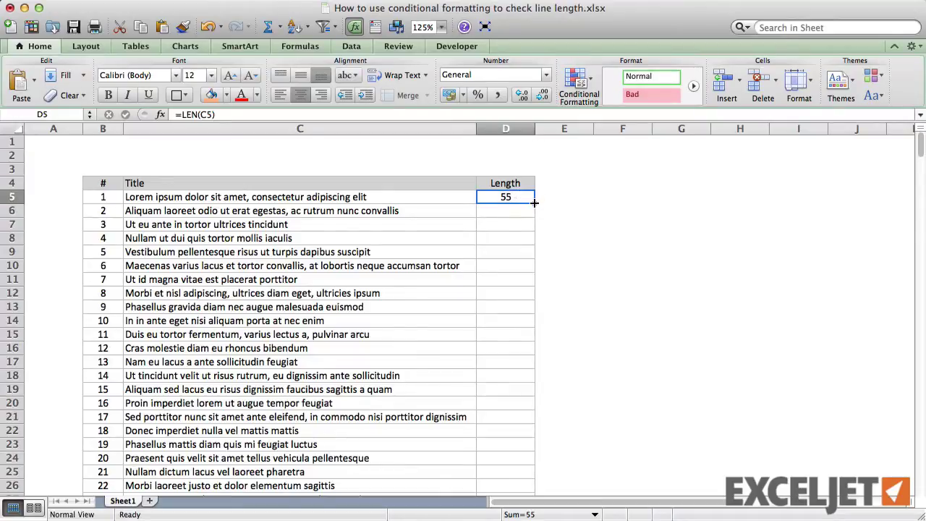
double_click(534, 204)
click(523, 198)
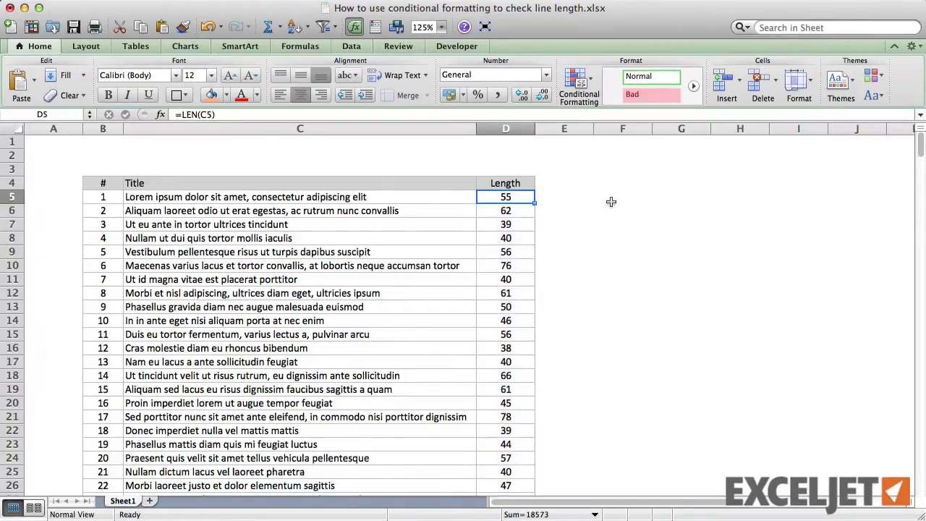
Turn on header filters and filter the Length column to Greater Than 70.
key(super+shift+f)
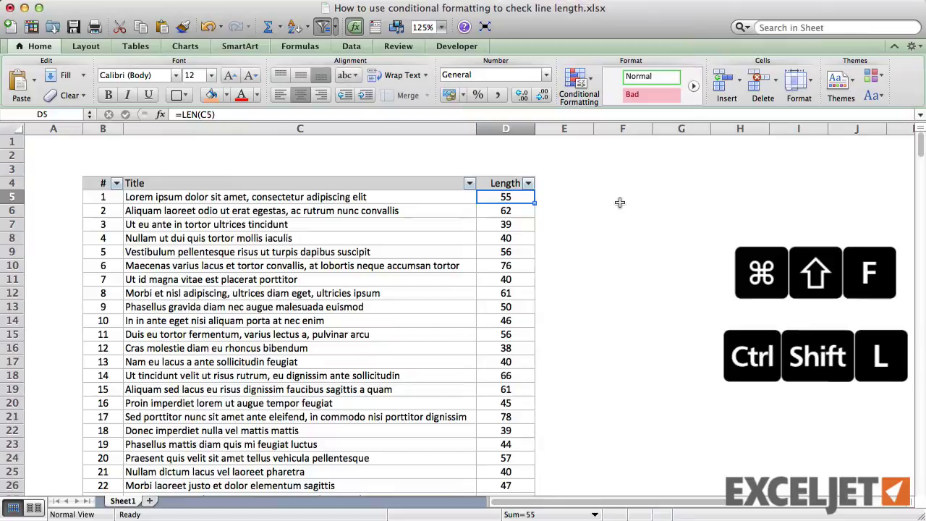
click(528, 183)
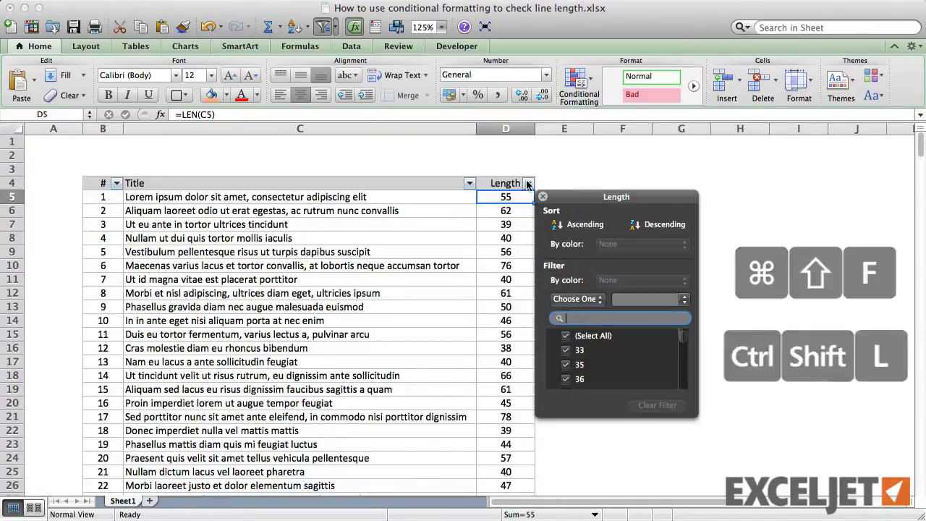
click(583, 299)
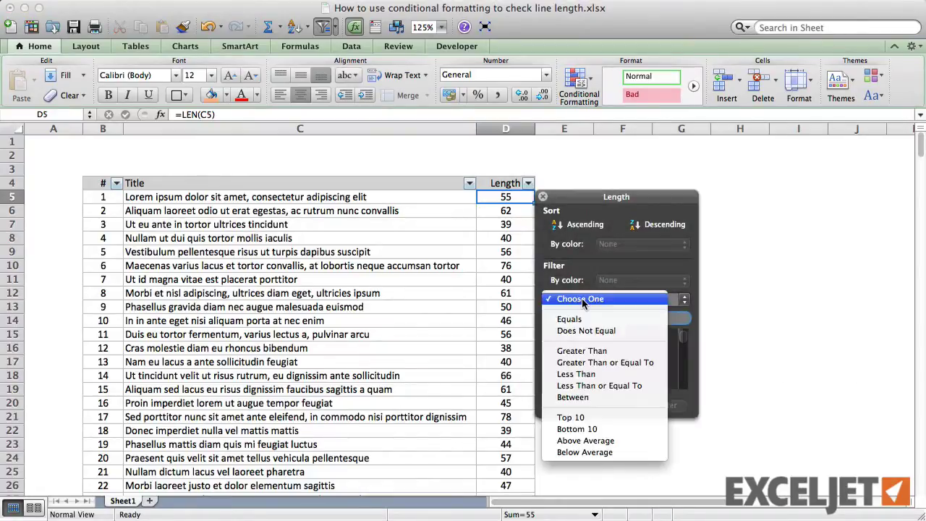
click(594, 353)
text(70)
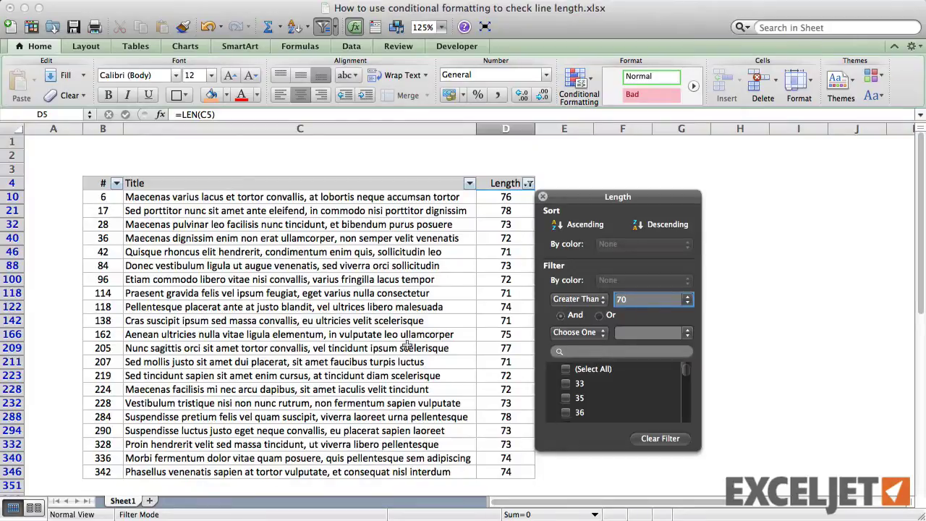
click(357, 282)
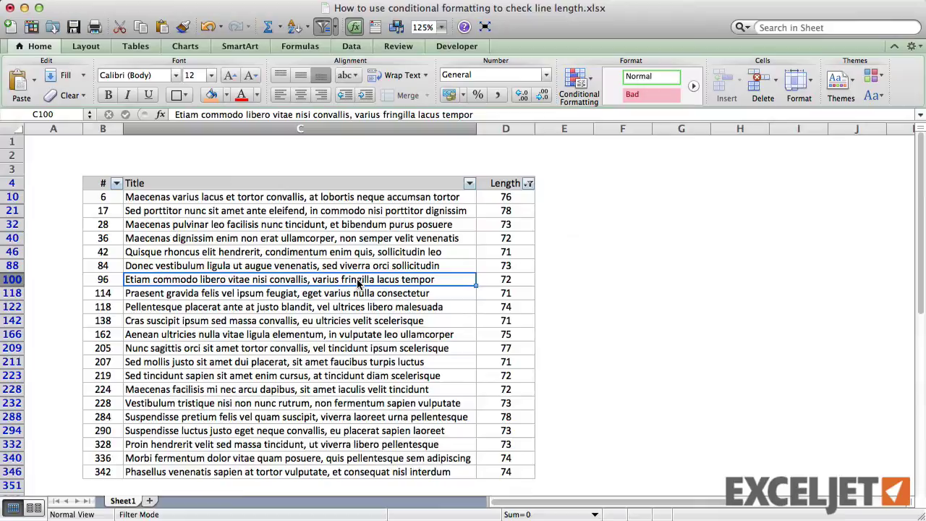
Turn filtering off and select the table data from B5 to D350.
key(super+shift+f)
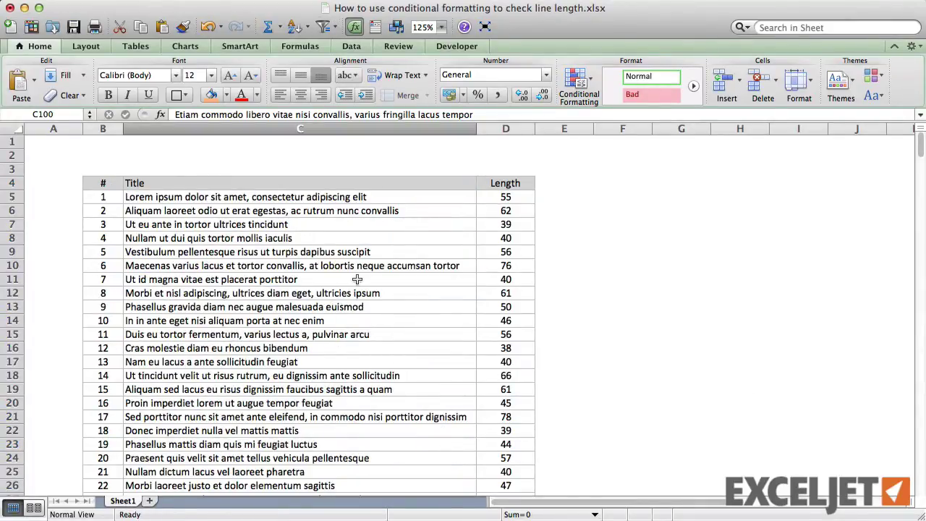
click(356, 279)
click(101, 198)
key(ctrl+shift+Down)
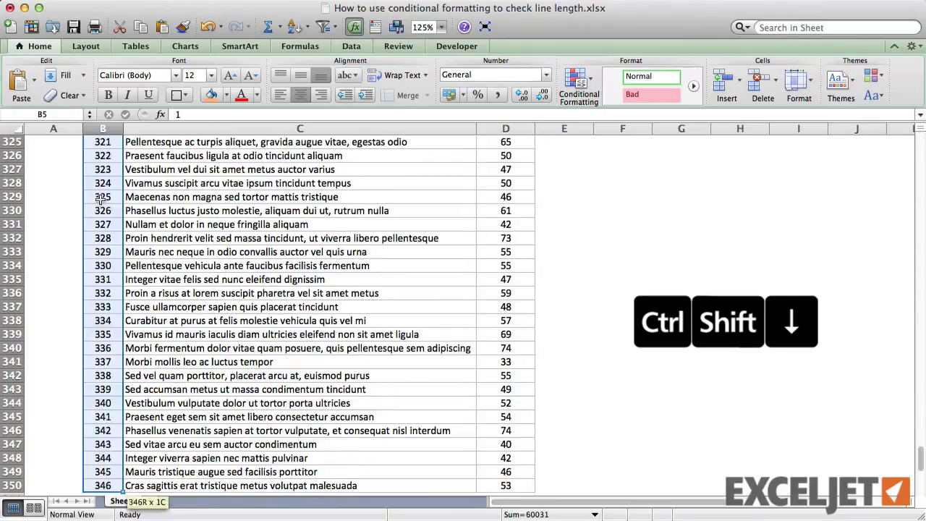
key(ctrl+shift+Right)
scroll(102, 197, up, 1)
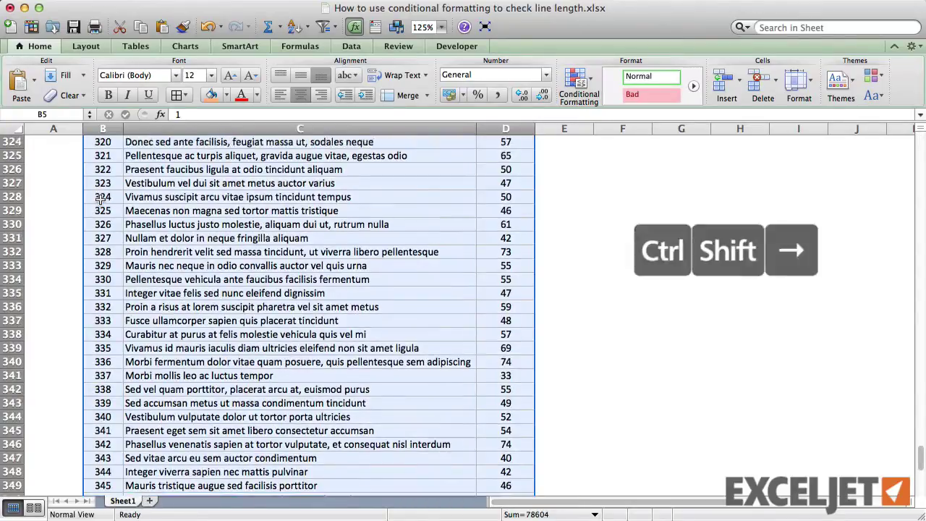
scroll(101, 199, up, 20)
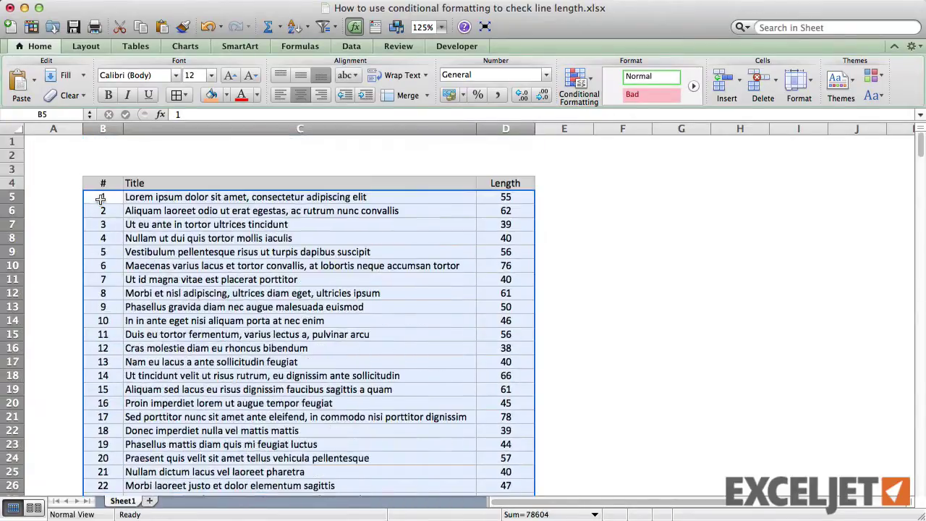
Create a new Classic-style conditional formatting rule using the formula =$D5>70.
click(590, 90)
click(640, 271)
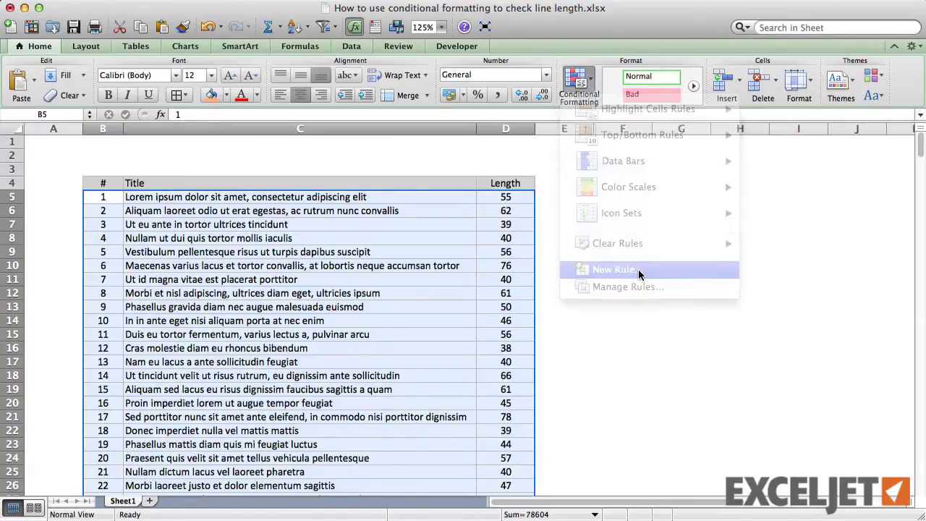
click(656, 291)
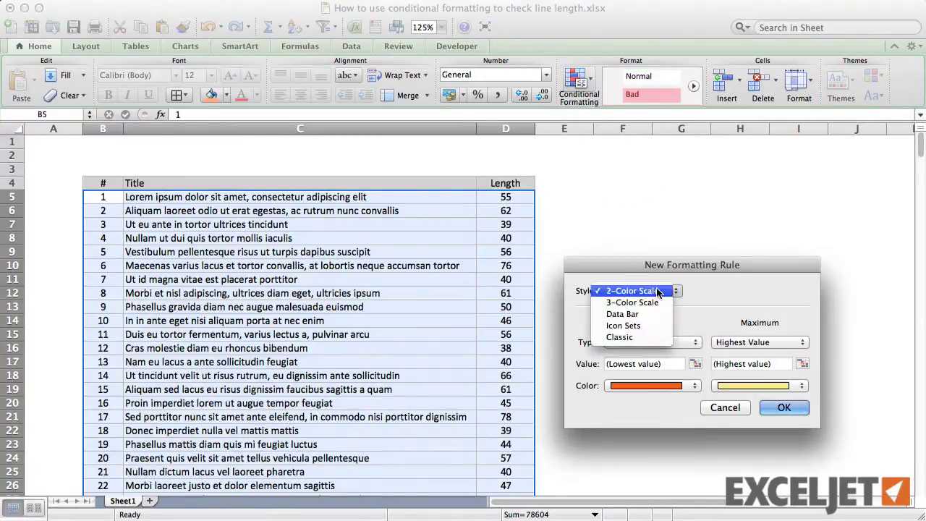
click(641, 337)
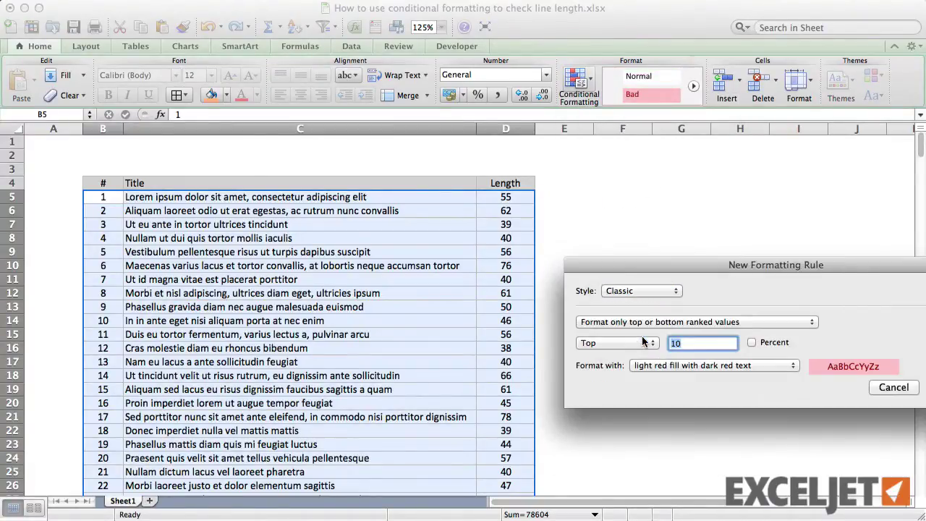
click(768, 321)
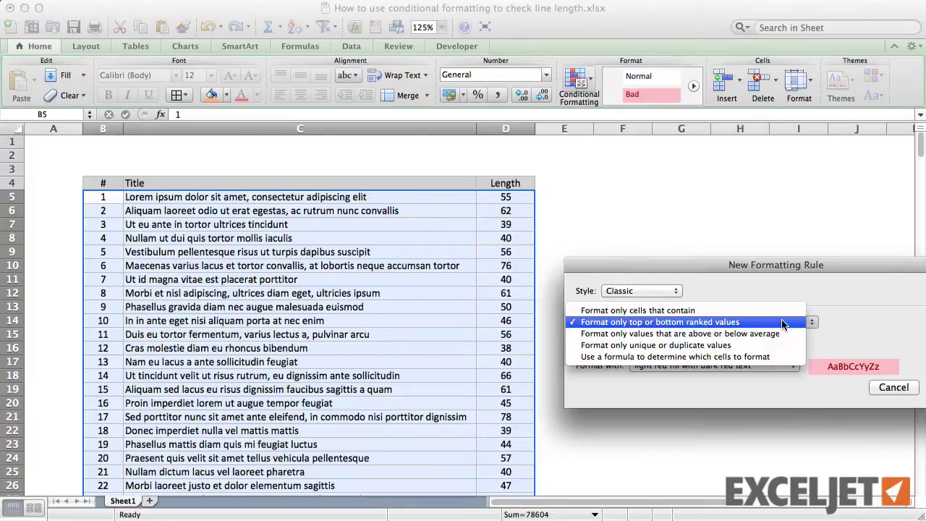
click(793, 358)
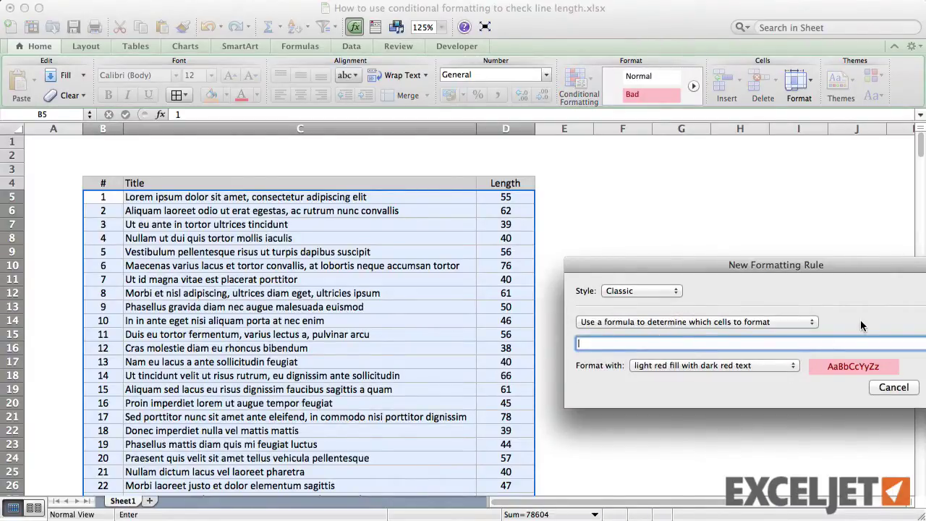
text(=D5>70)
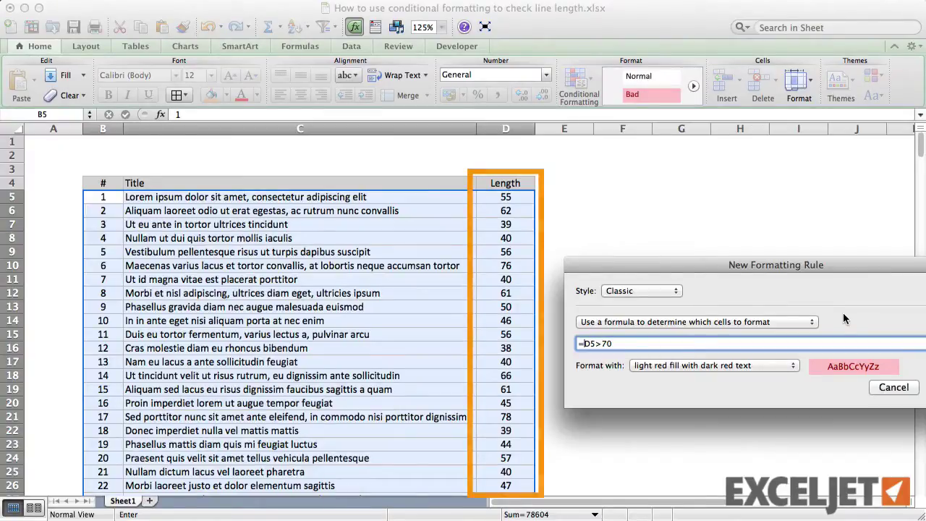
text($)
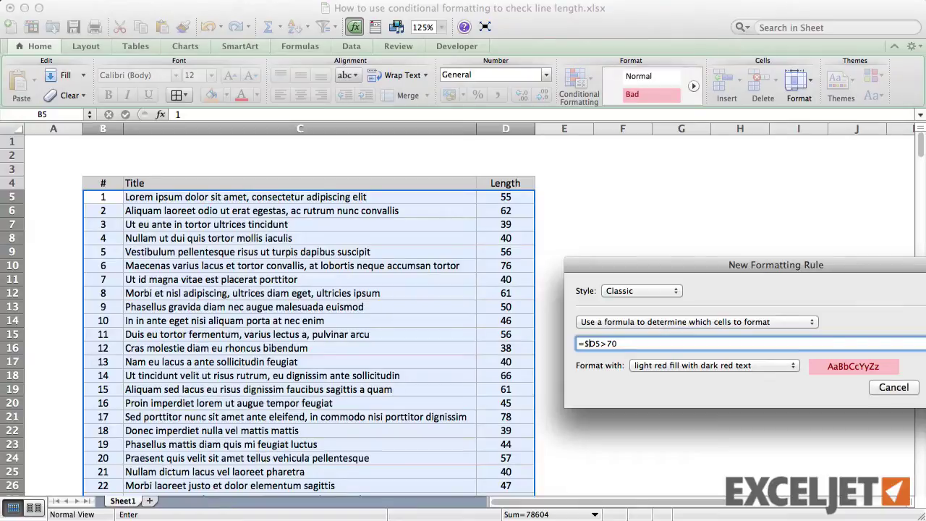
Give the rule a custom light orange fill with automatic font colour and save it.
click(761, 368)
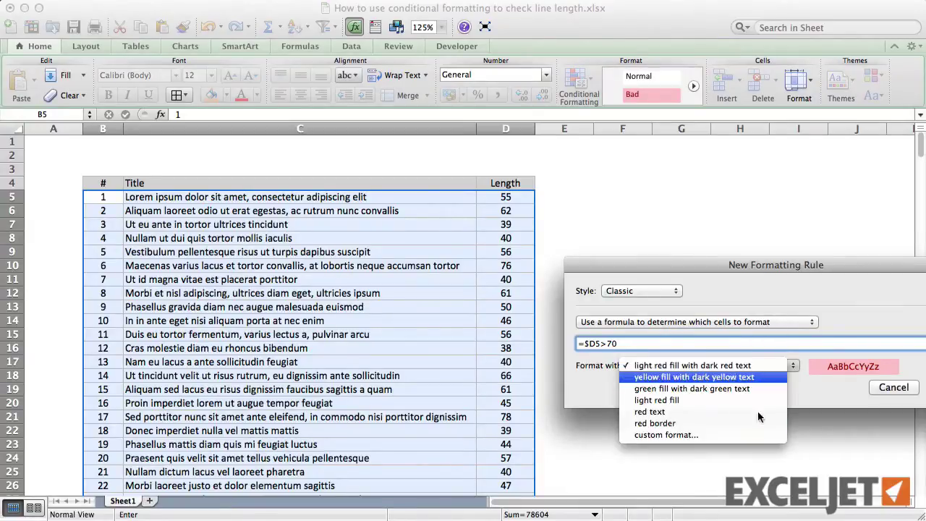
click(755, 434)
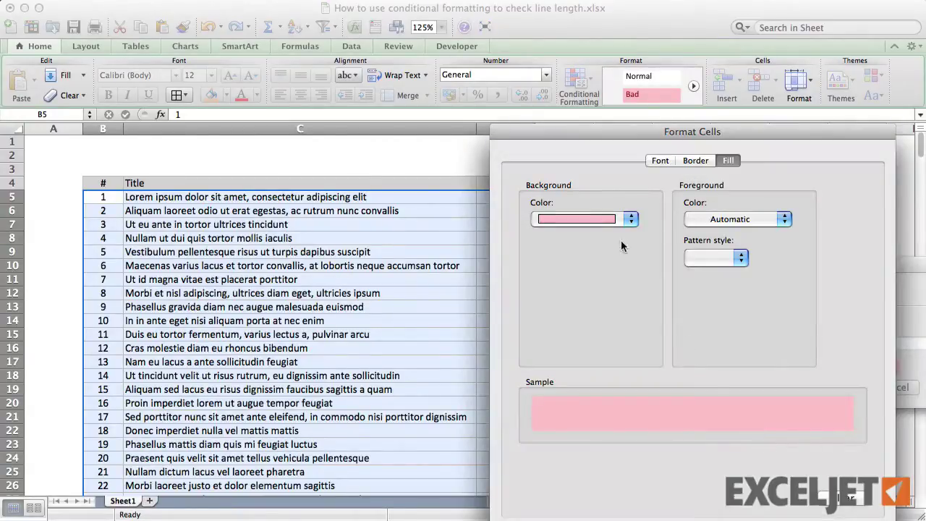
click(607, 220)
click(628, 295)
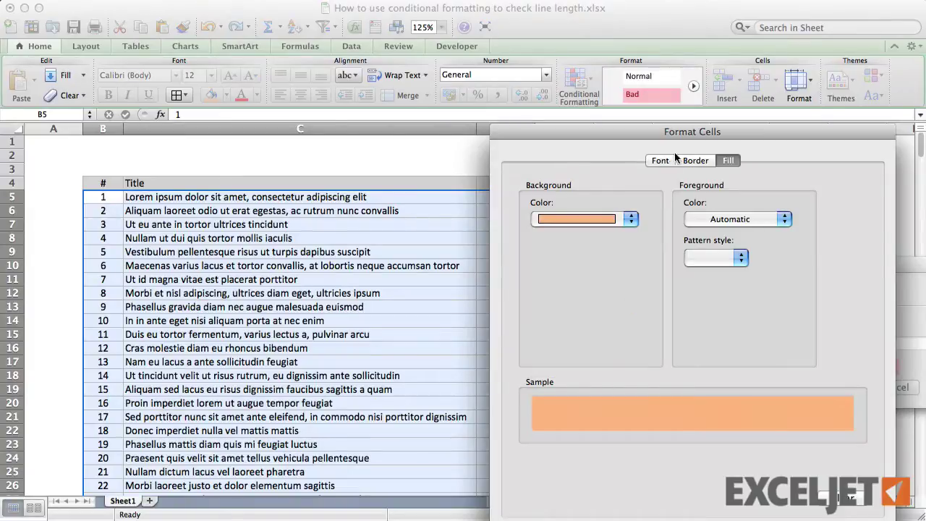
click(672, 160)
click(719, 297)
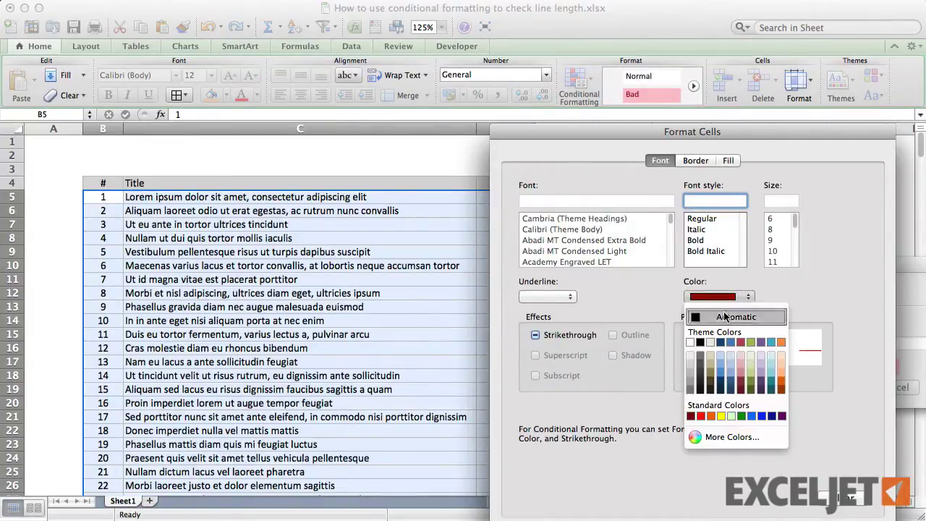
click(727, 317)
click(846, 498)
key(Return)
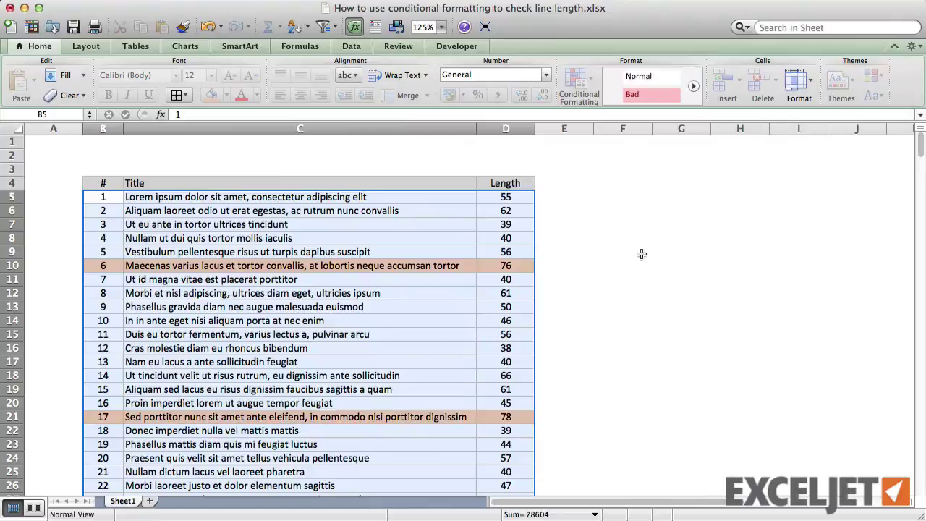
scroll(640, 253, down, 10)
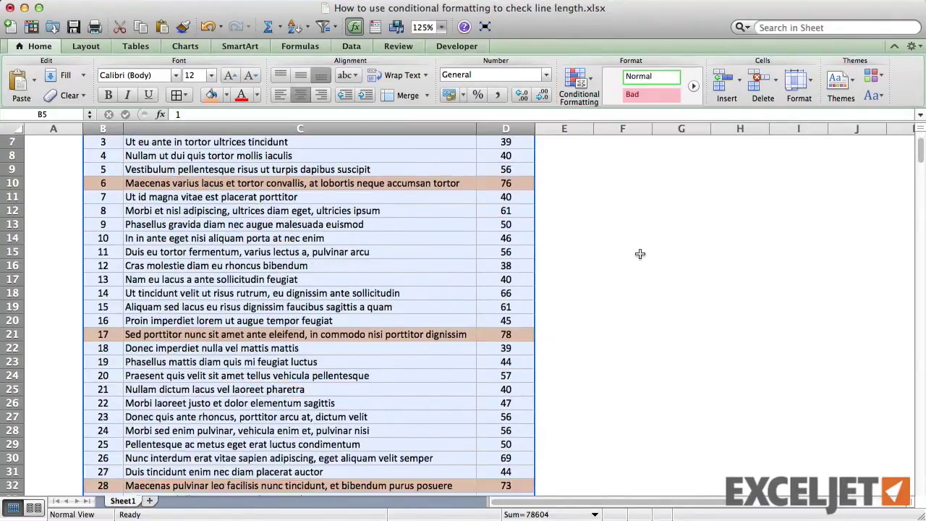
scroll(640, 253, up, 15)
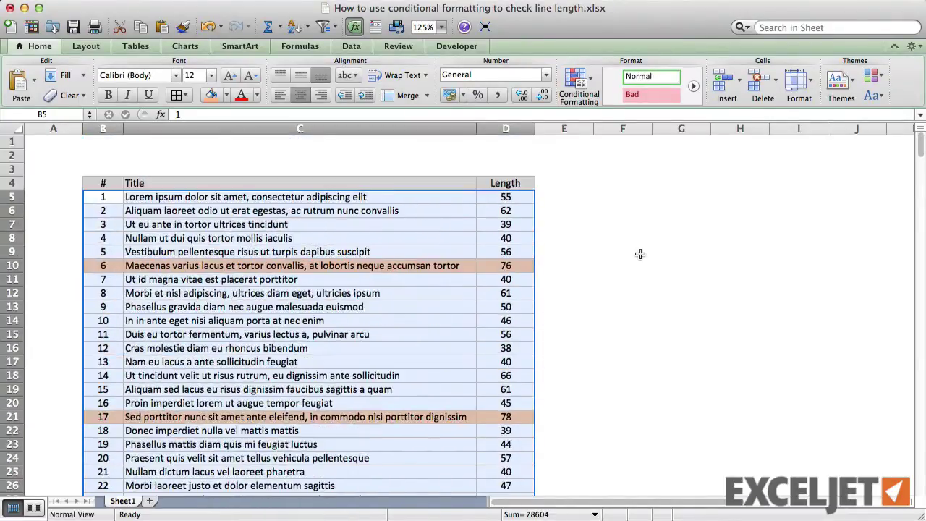
click(500, 154)
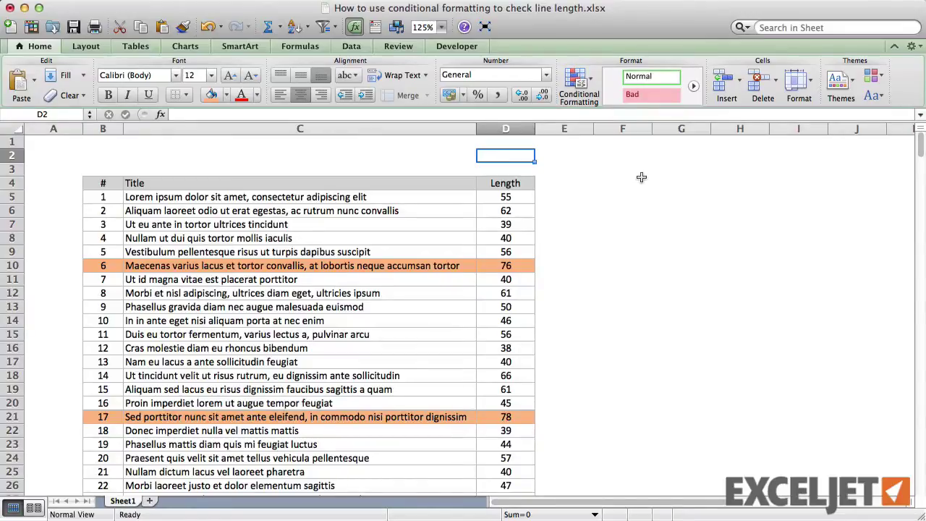
Name cell D2 'max_length' via the Name Box and enter 70 in it.
click(42, 114)
text(ma)
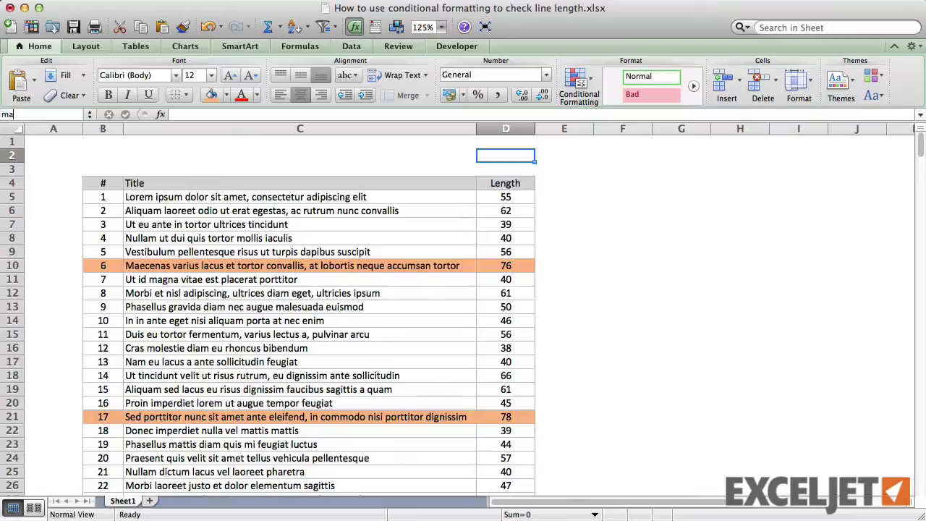
text(x_length)
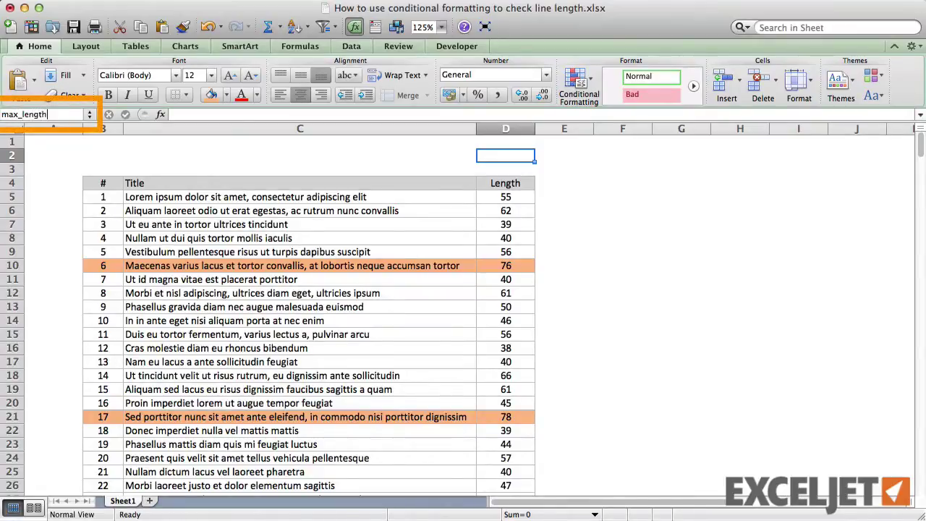
key(Return)
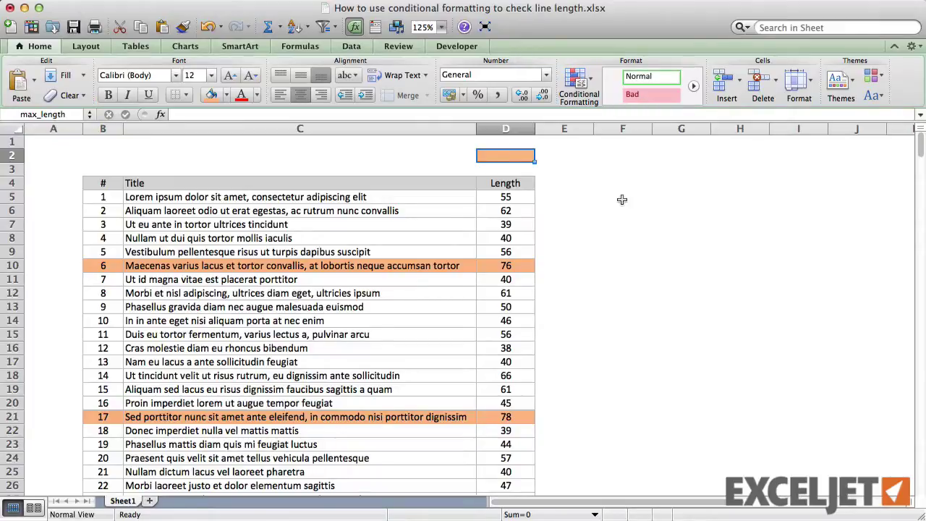
text(70)
key(Return)
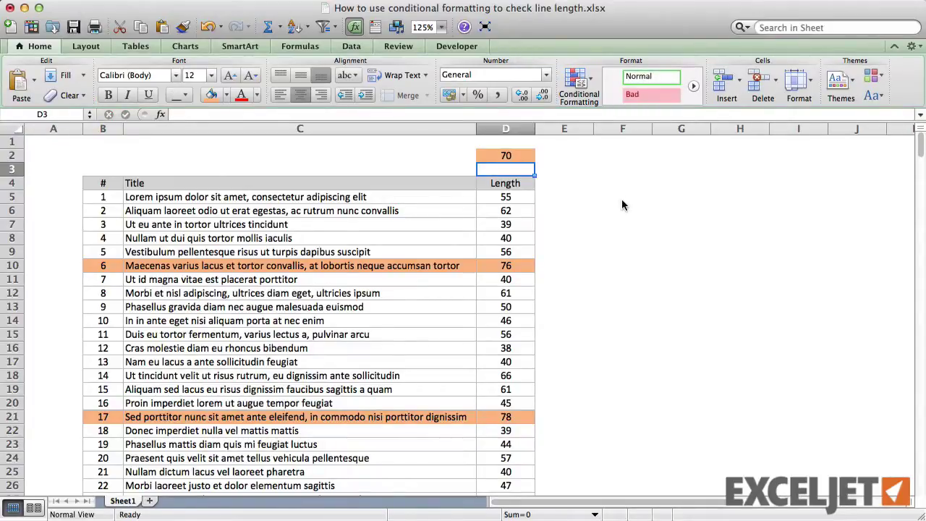
Edit the highlighting rule's formula to =$D5>max_length and apply the change.
click(438, 210)
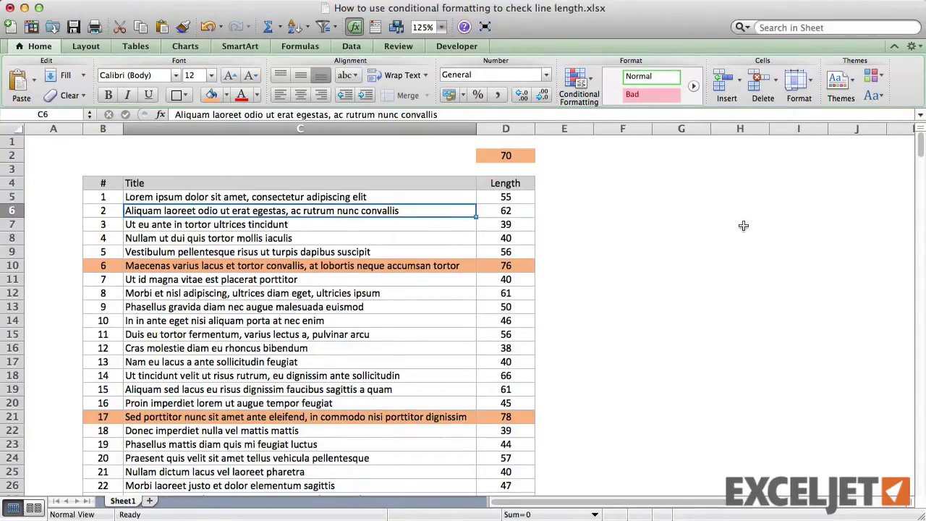
click(593, 84)
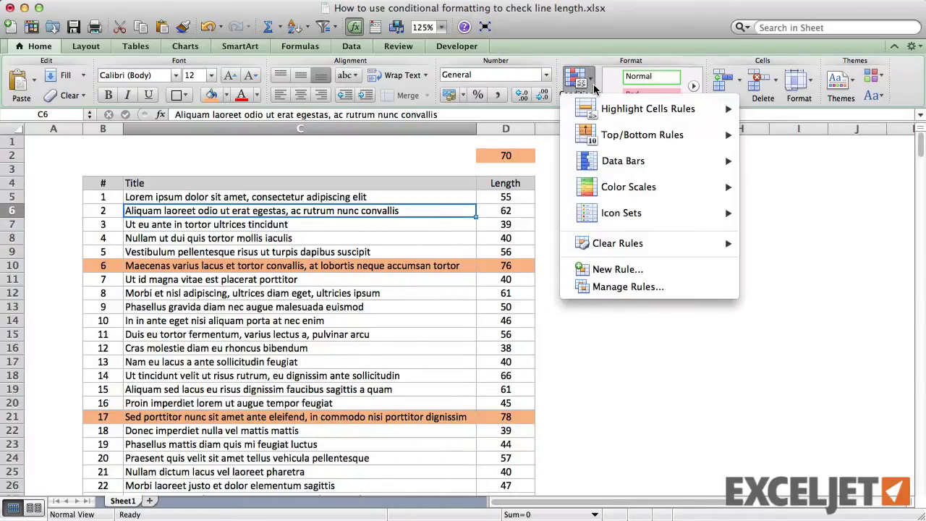
click(703, 283)
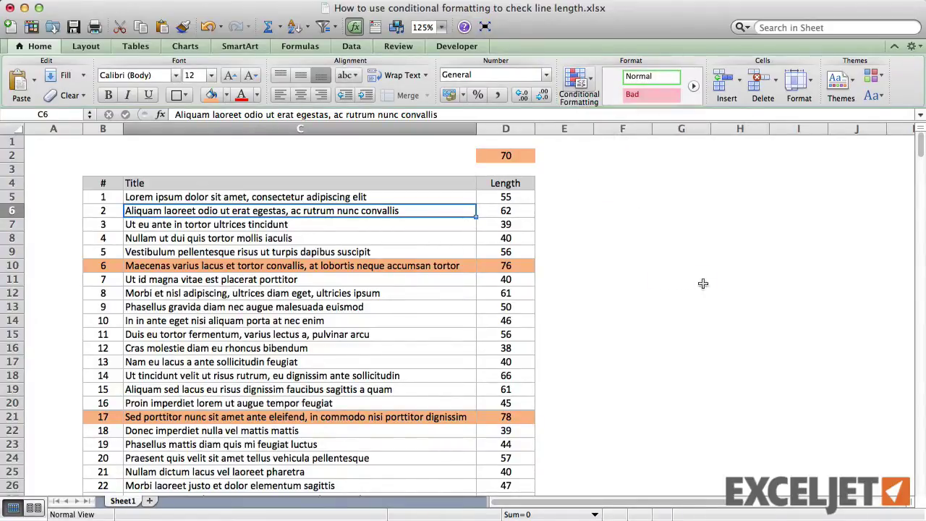
click(531, 429)
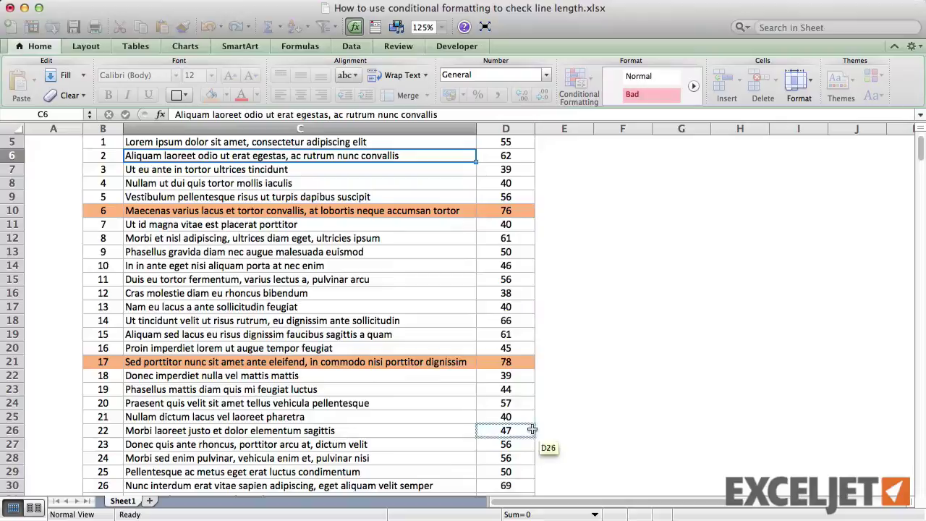
click(547, 346)
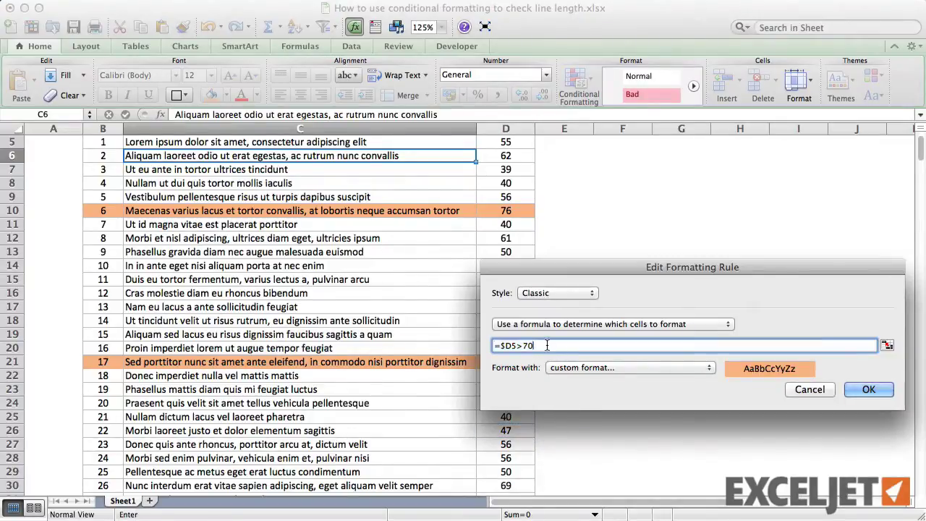
key(BackSpace)
key(BackSpace)
text(max_length)
key(Return)
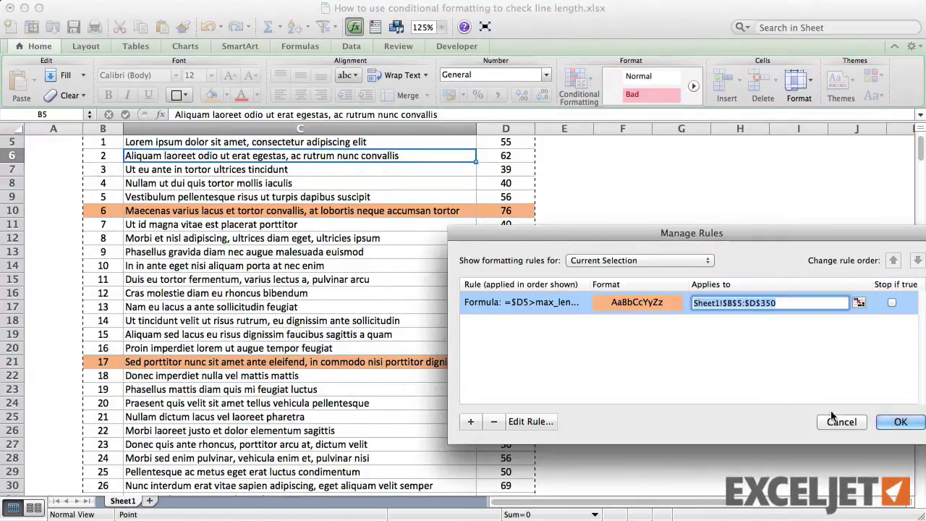
click(900, 423)
scroll(682, 320, up, 3)
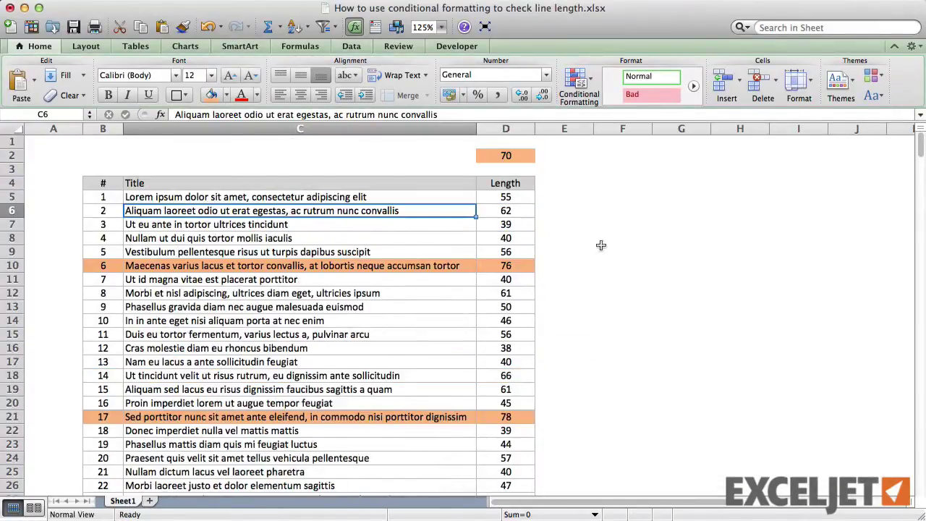
click(512, 156)
text(60)
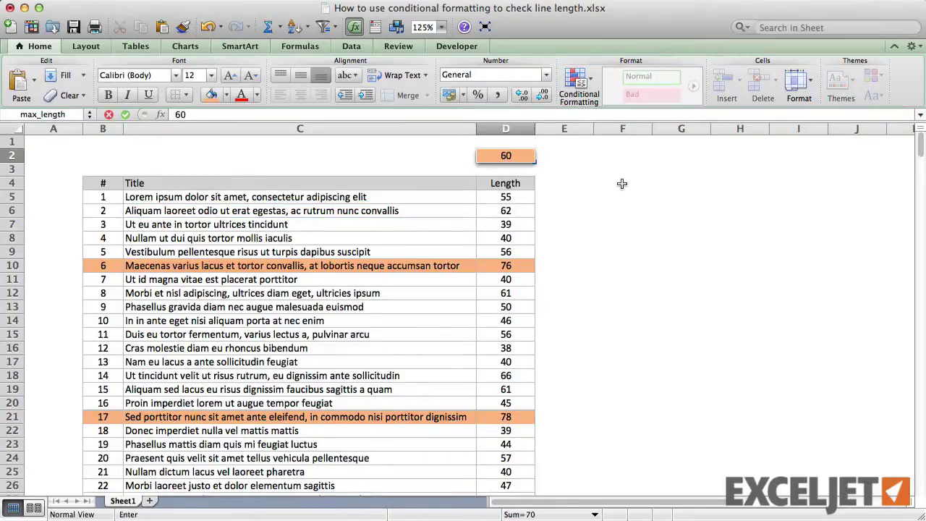
key(Return)
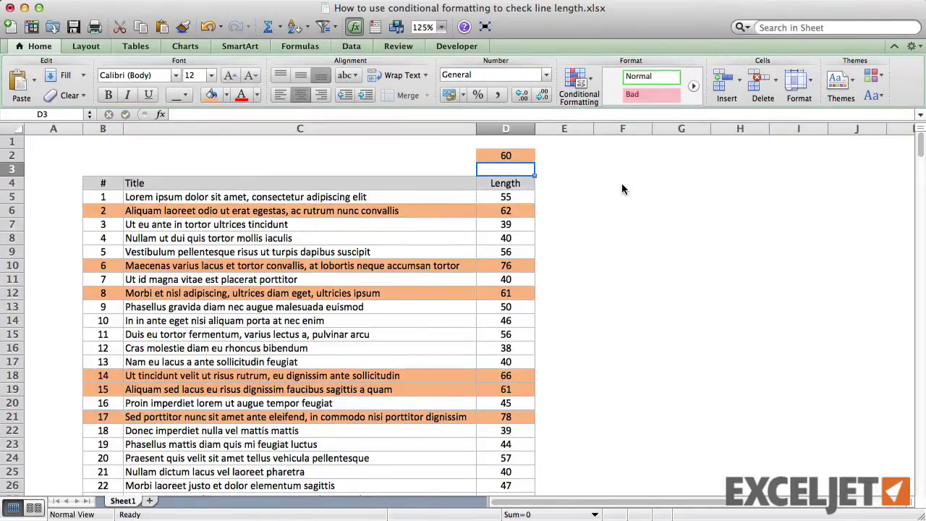
key(Up)
text(50)
key(Return)
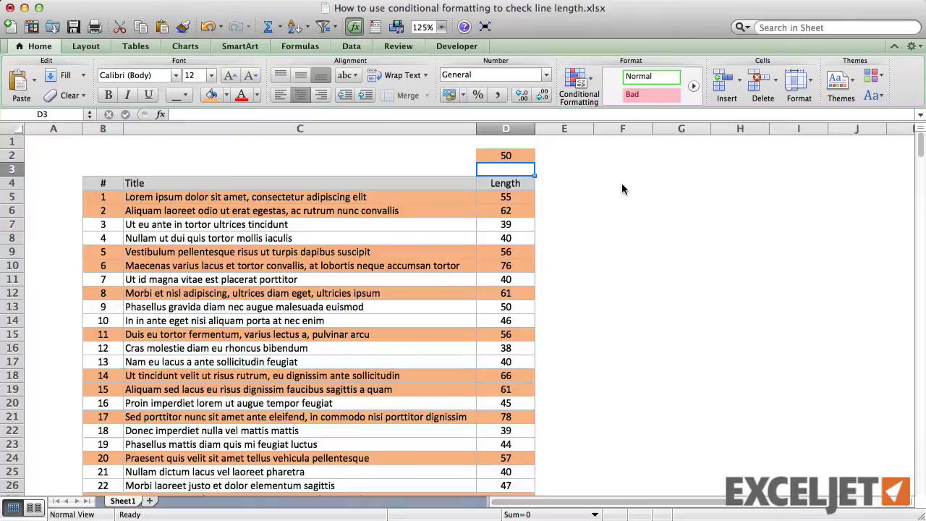
key(Up)
text(70)
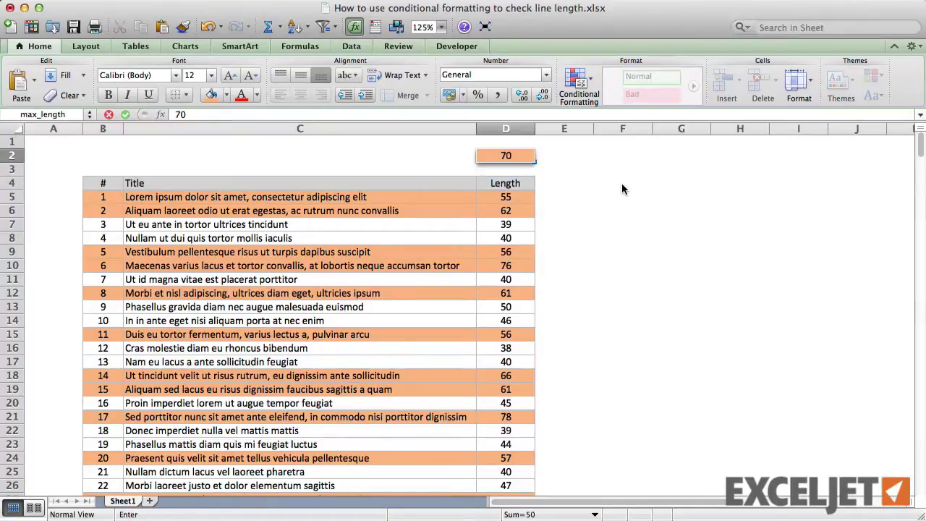
key(ctrl+Return)
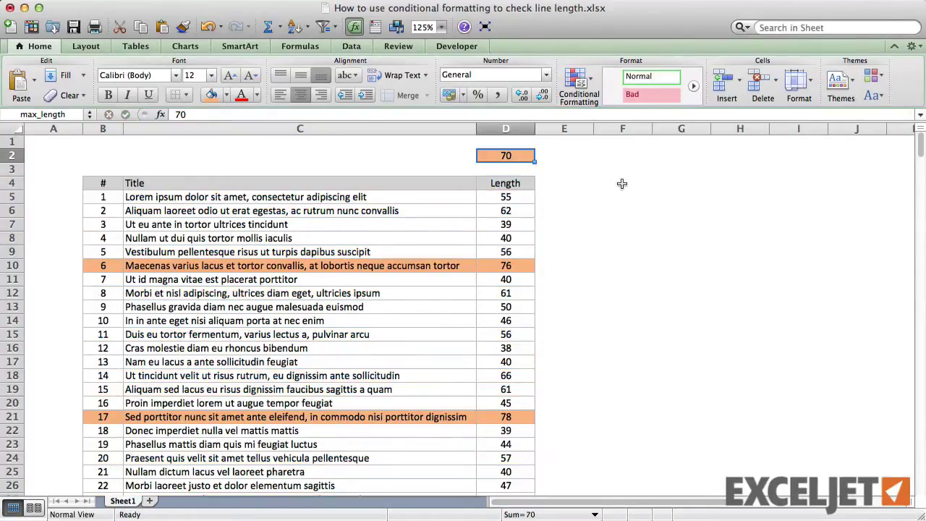